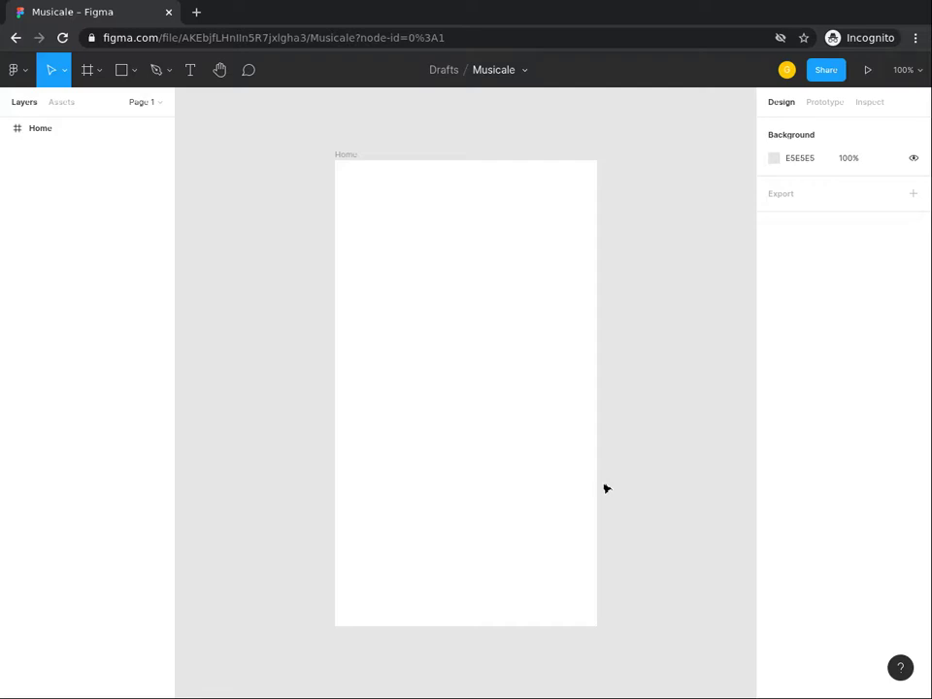
- Draw a 360 × 46 rectangle across the full width of the Home frame's top edge
{"action": "left_click", "coordinate": [123, 74]}
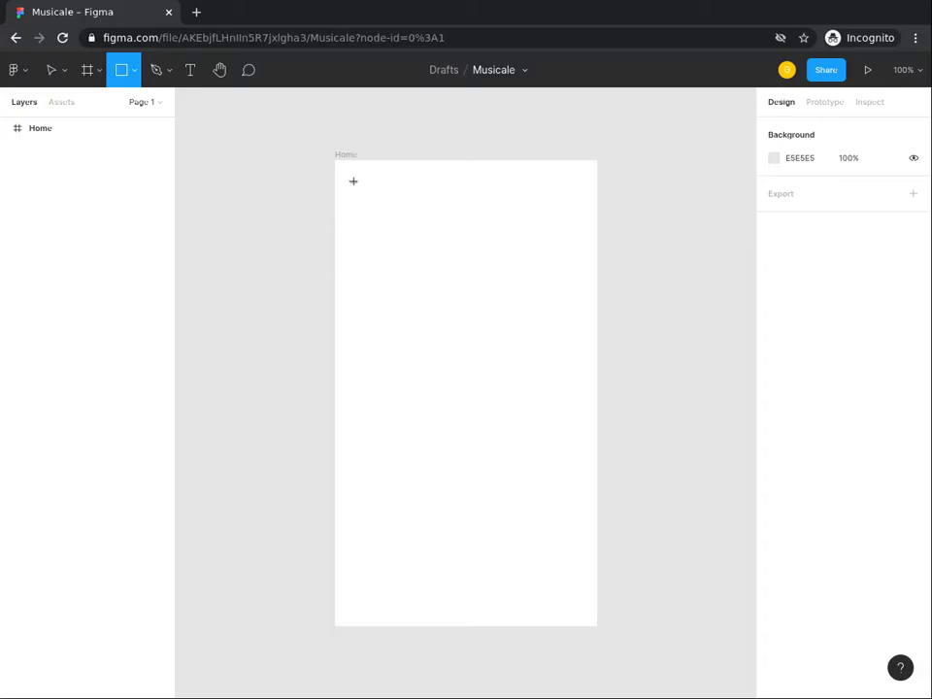
{"action": "scroll", "coordinate": [339, 194], "scroll_direction": "up", "scroll_amount": 1}
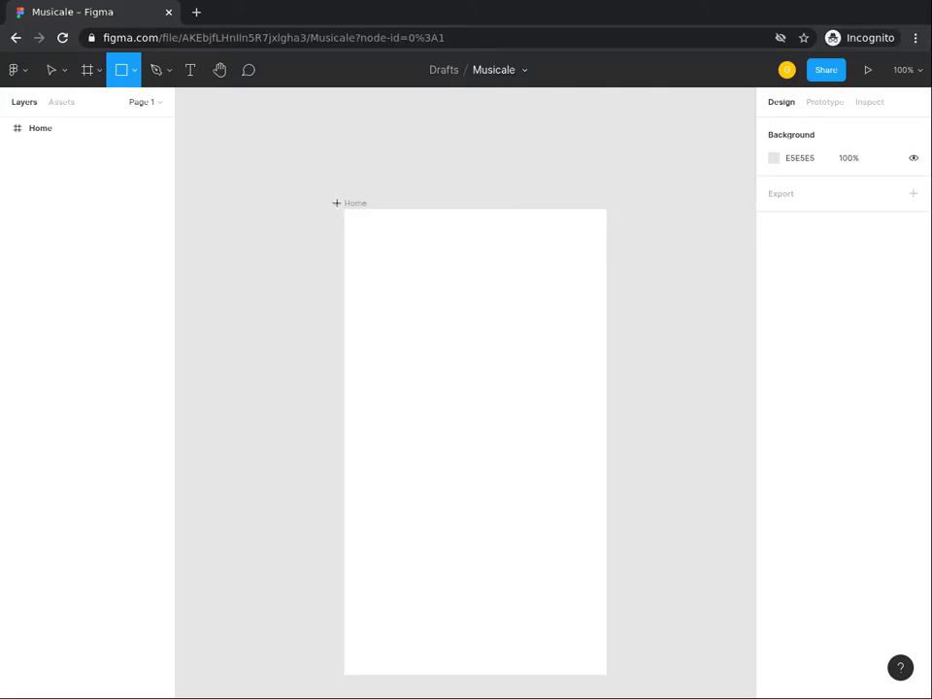
{"action": "left_click_drag", "start_coordinate": [349, 211], "coordinate": [412, 233]}
{"action": "mouse_move", "coordinate": [527, 244]}
{"action": "left_mouse_down"}
{"action": "mouse_move", "coordinate": [597, 221]}
{"action": "mouse_move", "coordinate": [603, 247]}
{"action": "left_mouse_up"}
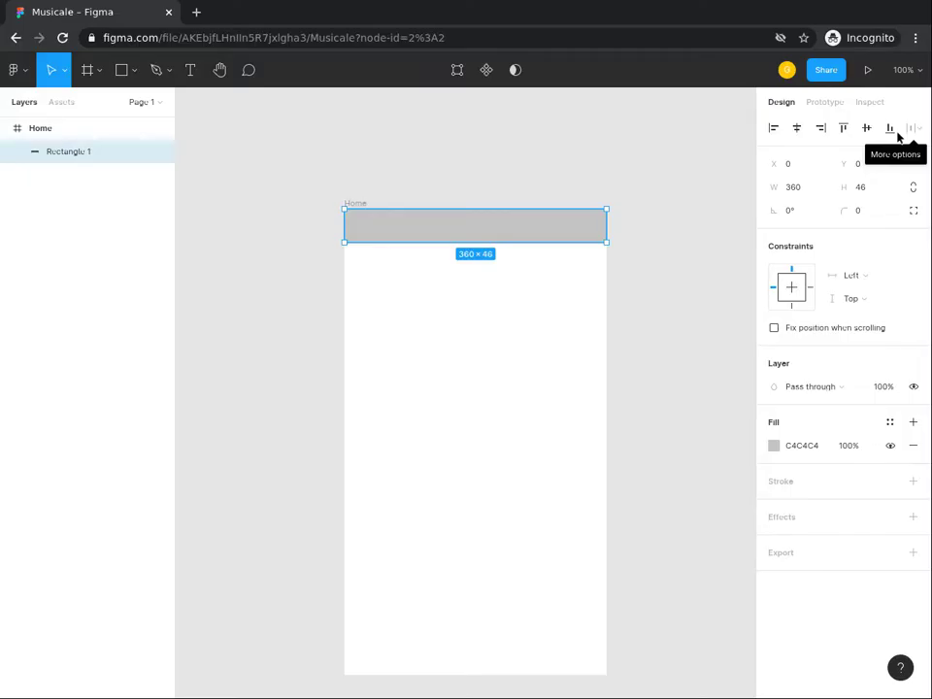
- Change the header rectangle's fill colour to FFFEFE
{"action": "left_click", "coordinate": [806, 445]}
{"action": "left_click", "coordinate": [773, 446]}
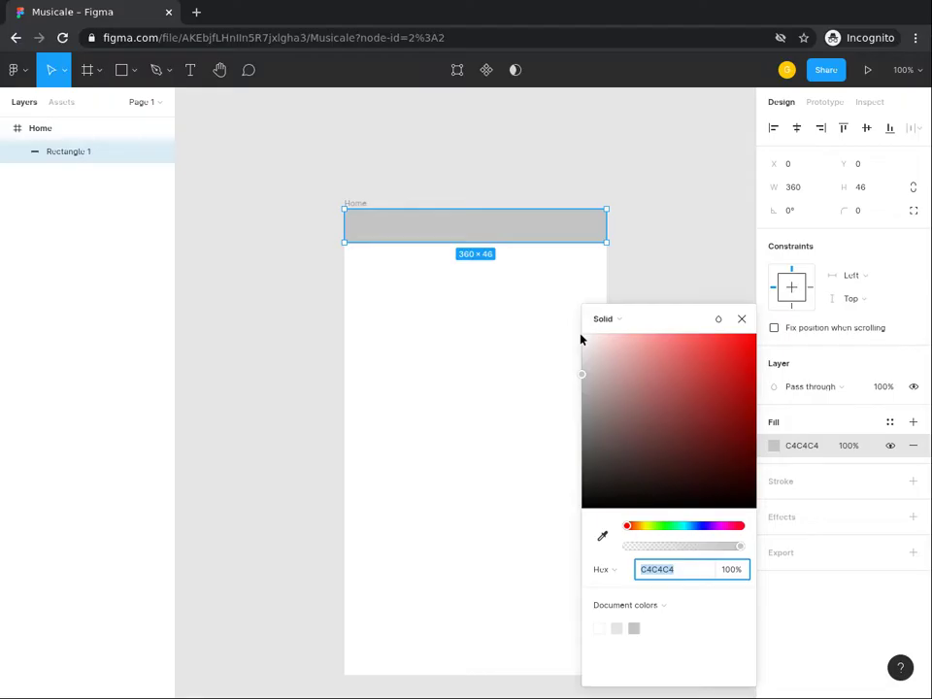
{"action": "type", "text": "FFFEFE"}
{"action": "key", "text": "Return"}
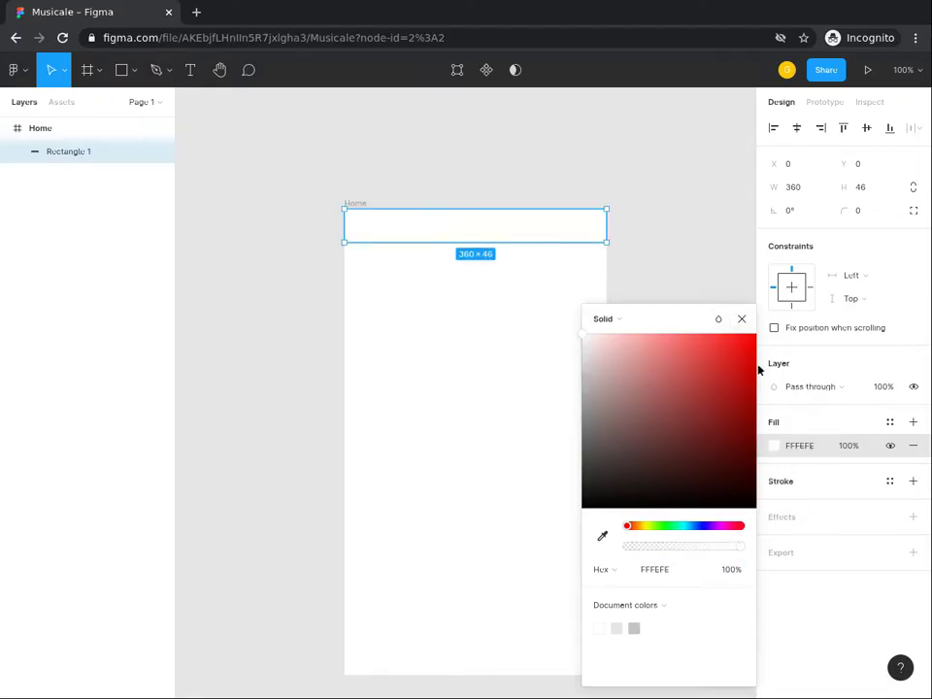
{"action": "left_click", "coordinate": [739, 319]}
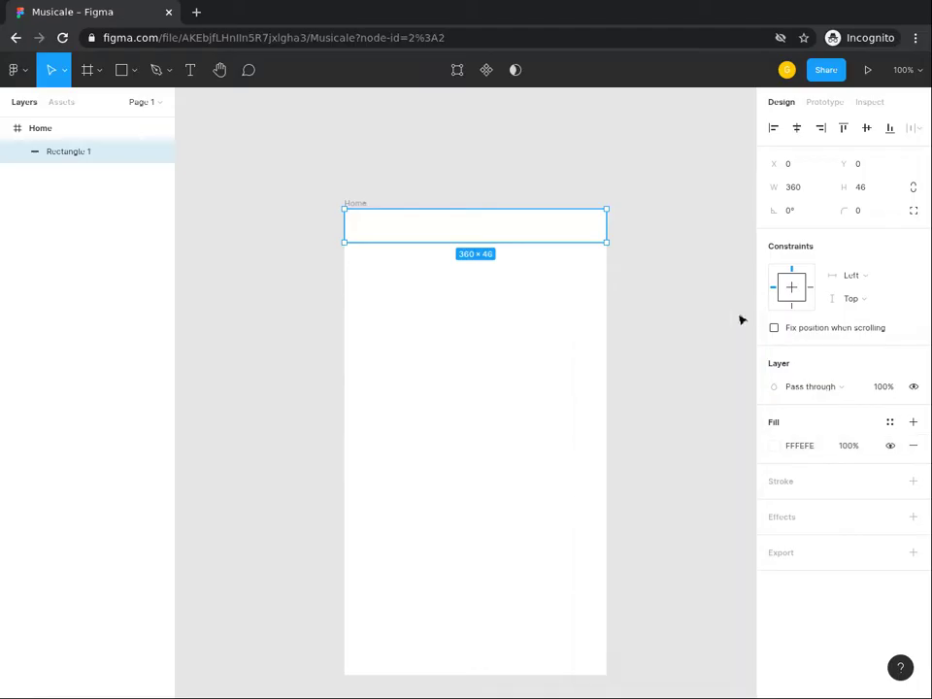
- Add a stroke to the header rectangle with the colour C4C4C4, then deselect it
{"action": "left_click", "coordinate": [786, 482]}
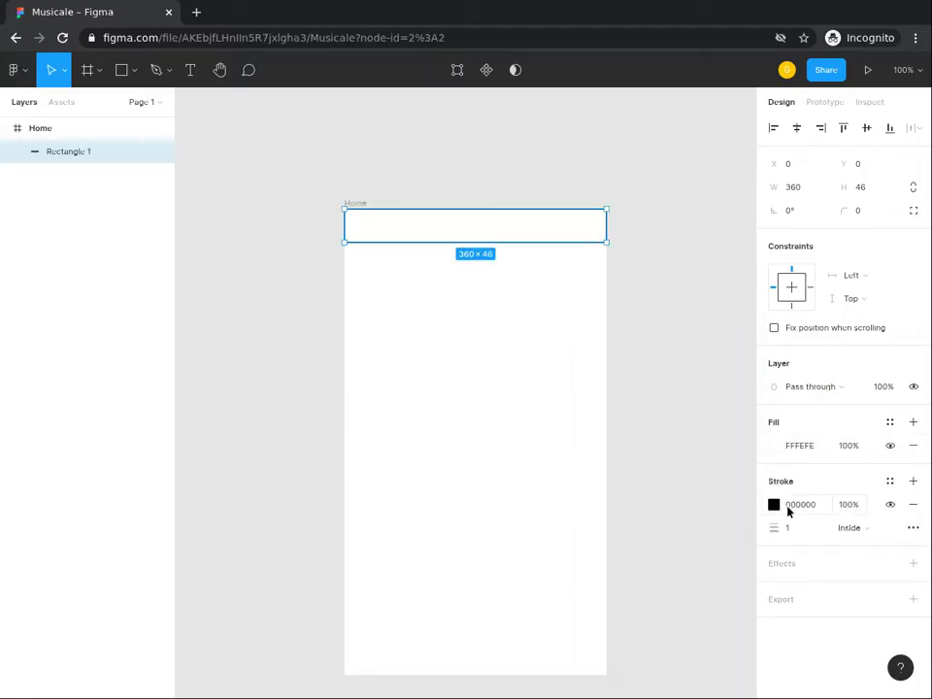
{"action": "left_click", "coordinate": [788, 511]}
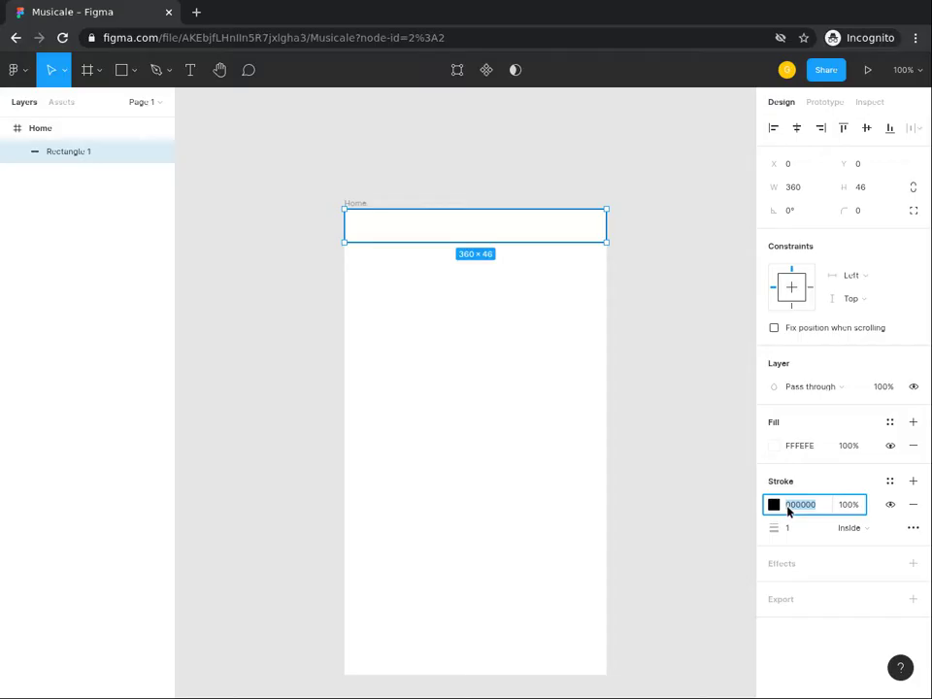
{"action": "type", "text": "c4c4c4"}
{"action": "key", "text": "Return"}
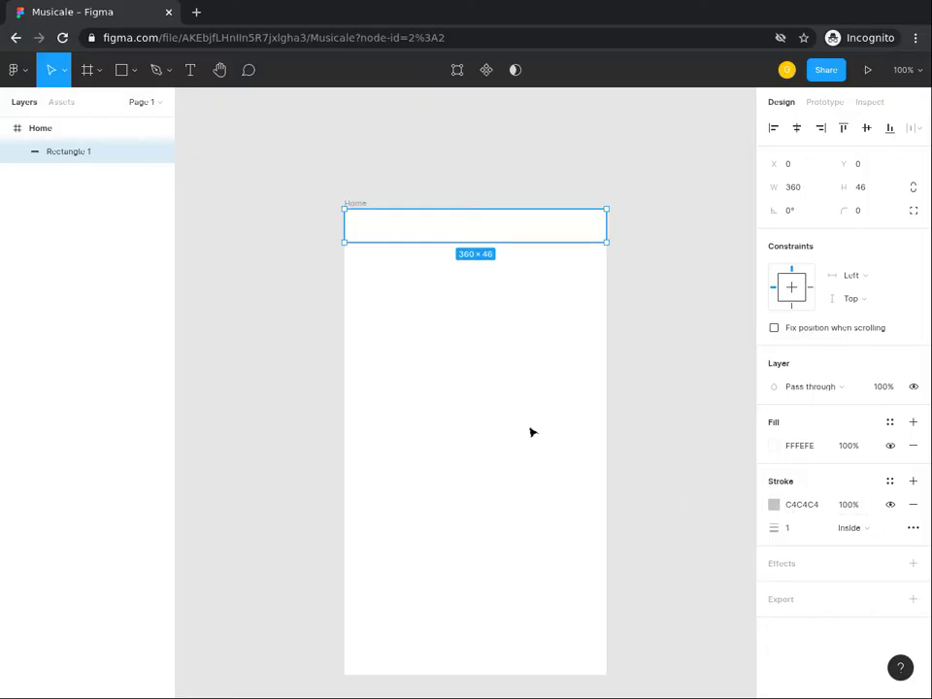
{"action": "left_click", "coordinate": [330, 305]}
- Draw a small upright rectangle just below the header and set its size to 3 wide by 15 high
{"action": "scroll", "coordinate": [330, 305], "scroll_direction": "down", "scroll_amount": 1}
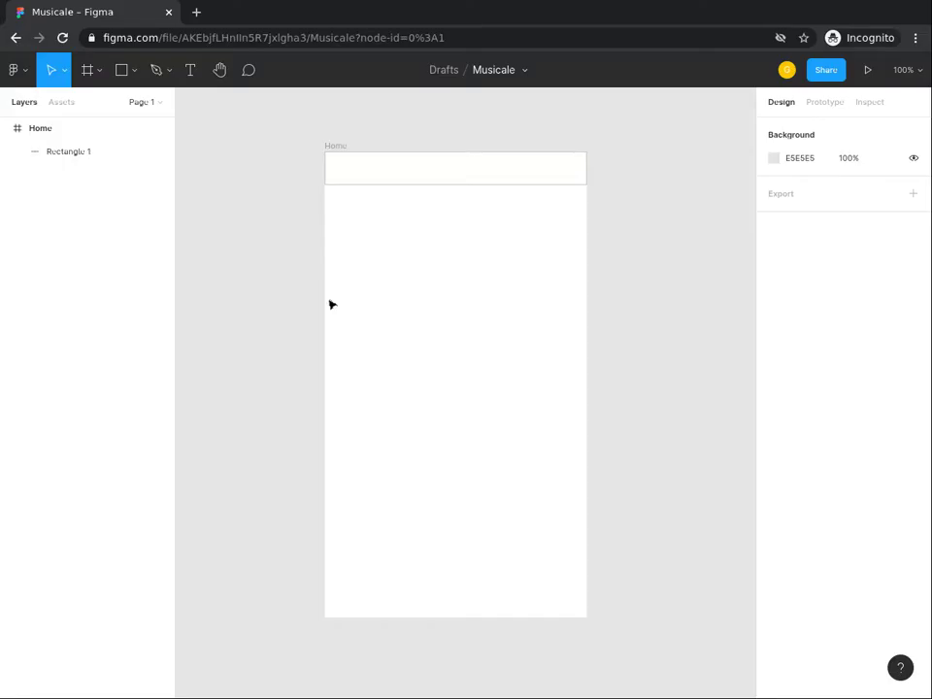
{"action": "left_click", "coordinate": [121, 70]}
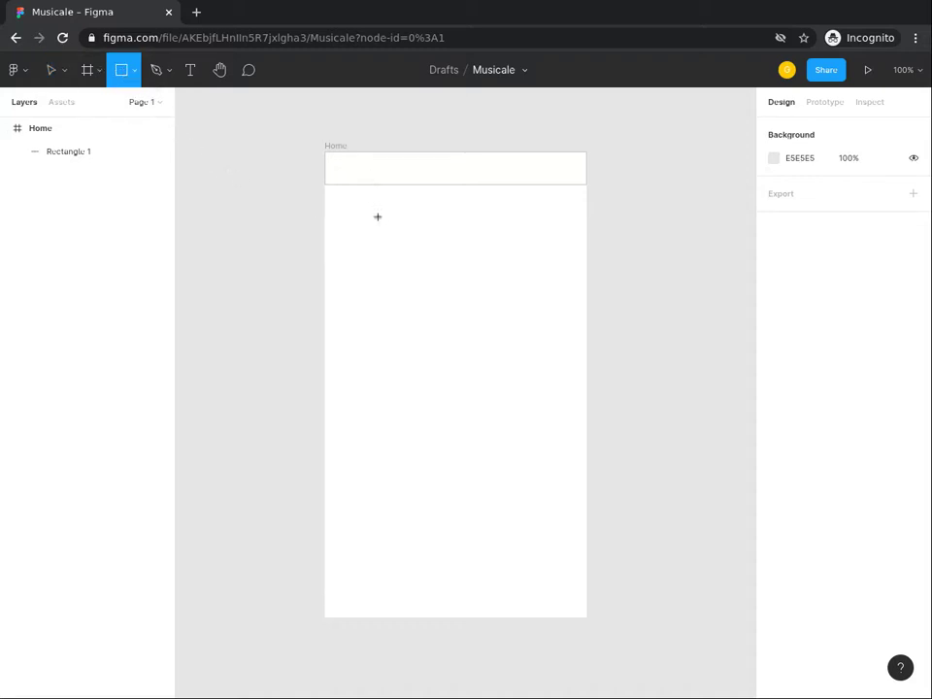
{"action": "mouse_move", "coordinate": [383, 212]}
{"action": "left_mouse_down"}
{"action": "mouse_move", "coordinate": [399, 247]}
{"action": "mouse_move", "coordinate": [387, 232]}
{"action": "left_mouse_up"}
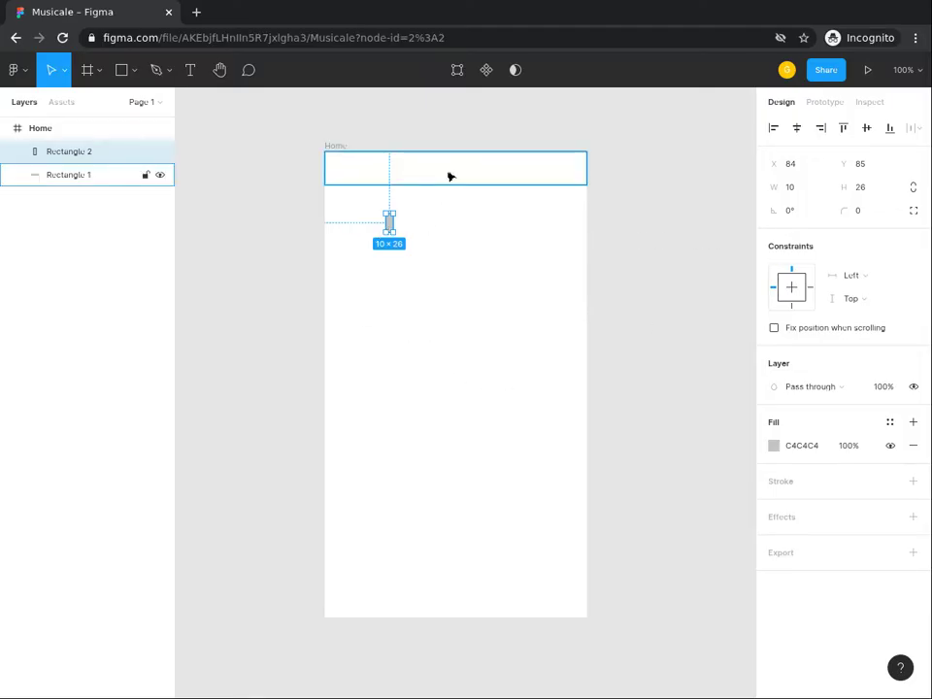
{"action": "left_click", "coordinate": [784, 195]}
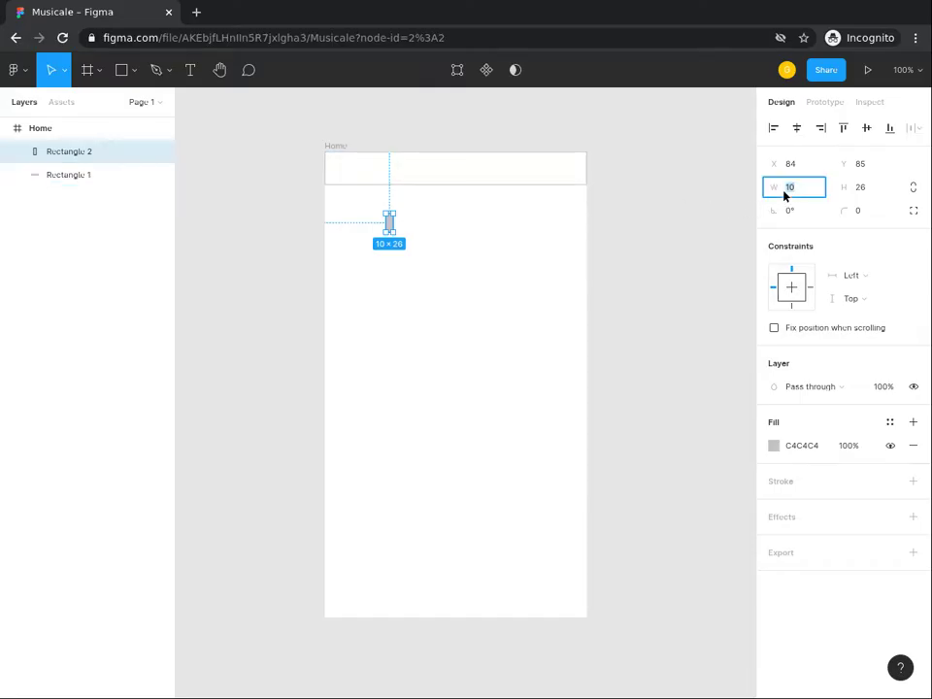
{"action": "type", "text": "3"}
{"action": "left_click", "coordinate": [858, 187]}
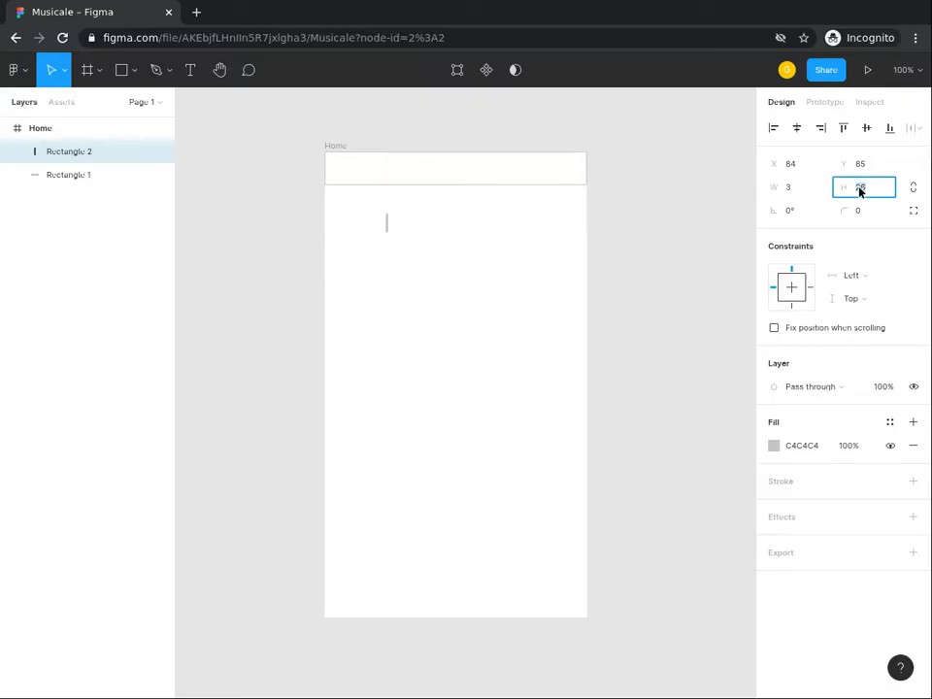
{"action": "type", "text": "15"}
{"action": "key", "text": "Return"}
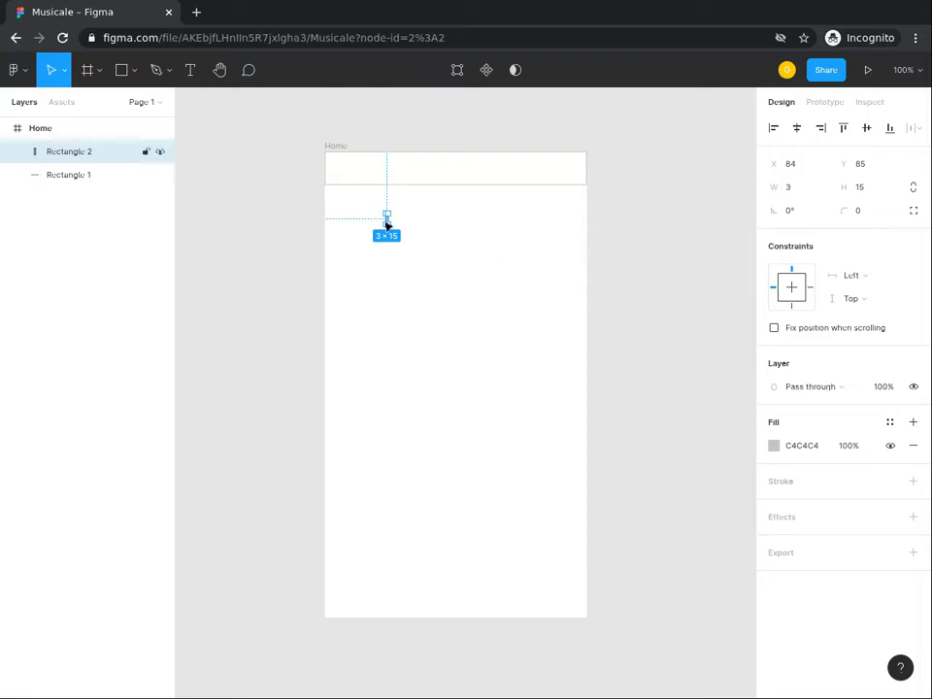
- Move the small bar into the right part of the header, vertically centred, at X 286 and Y 16
{"action": "key", "text": "Escape"}
{"action": "left_click", "coordinate": [387, 216]}
{"action": "left_click_drag", "start_coordinate": [410, 213], "coordinate": [528, 167]}
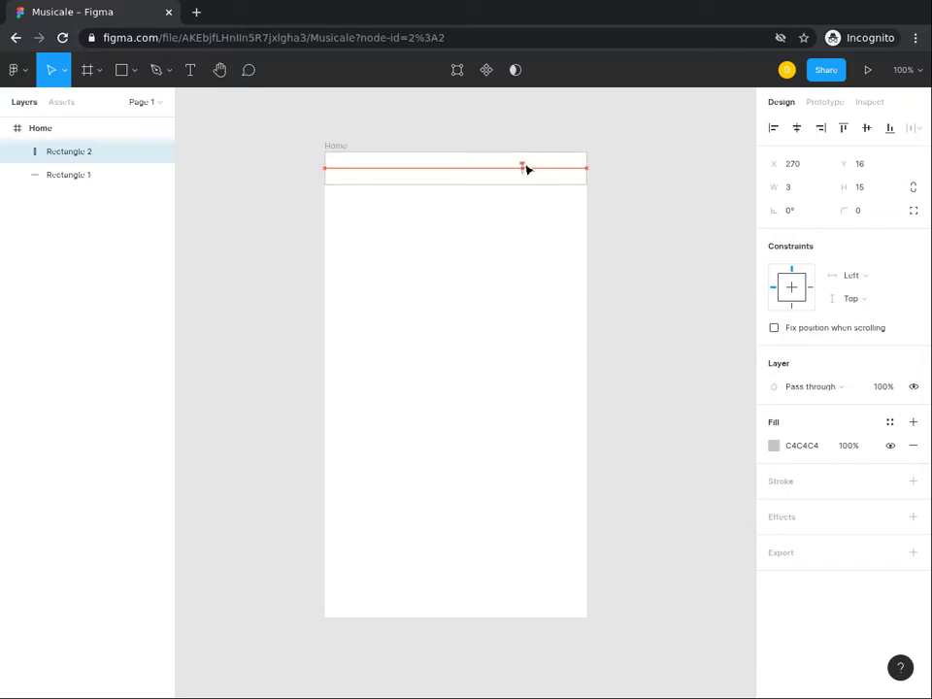
{"action": "key", "text": "shift+Right"}
{"action": "key", "text": "Right"}
{"action": "key", "text": "Right"}
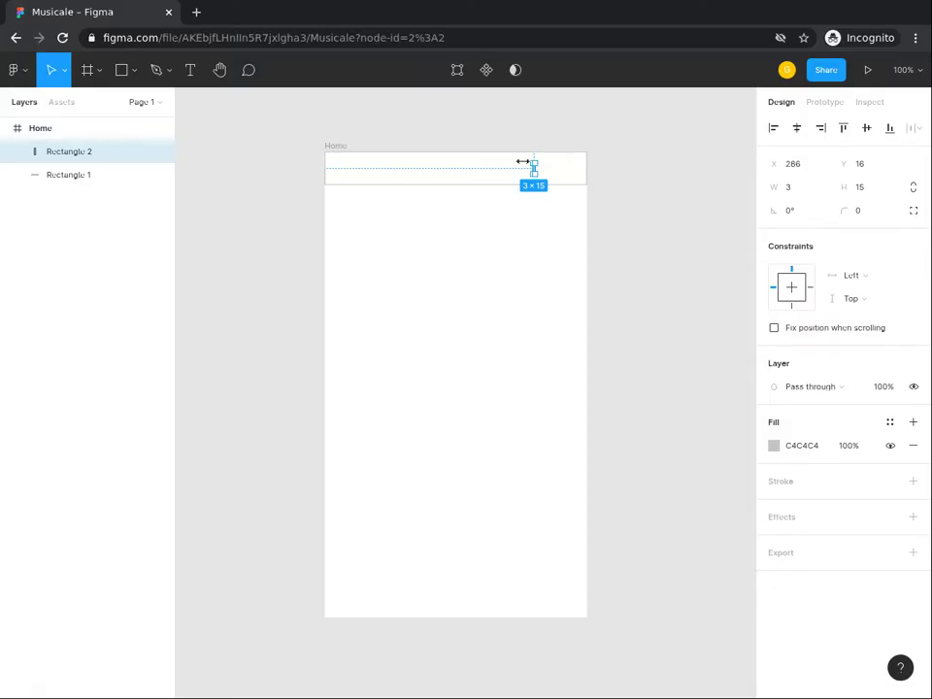
- Paste a copy of the bar and nudge it left to X 278
{"action": "key", "text": "ctrl+v"}
{"action": "key", "text": "Left"}
{"action": "key", "text": "Left"}
{"action": "key", "text": "Left"}
{"action": "key", "text": "Left"}
{"action": "key", "text": "Left"}
{"action": "key", "text": "Left"}
{"action": "key", "text": "Left"}
{"action": "key", "text": "Left"}
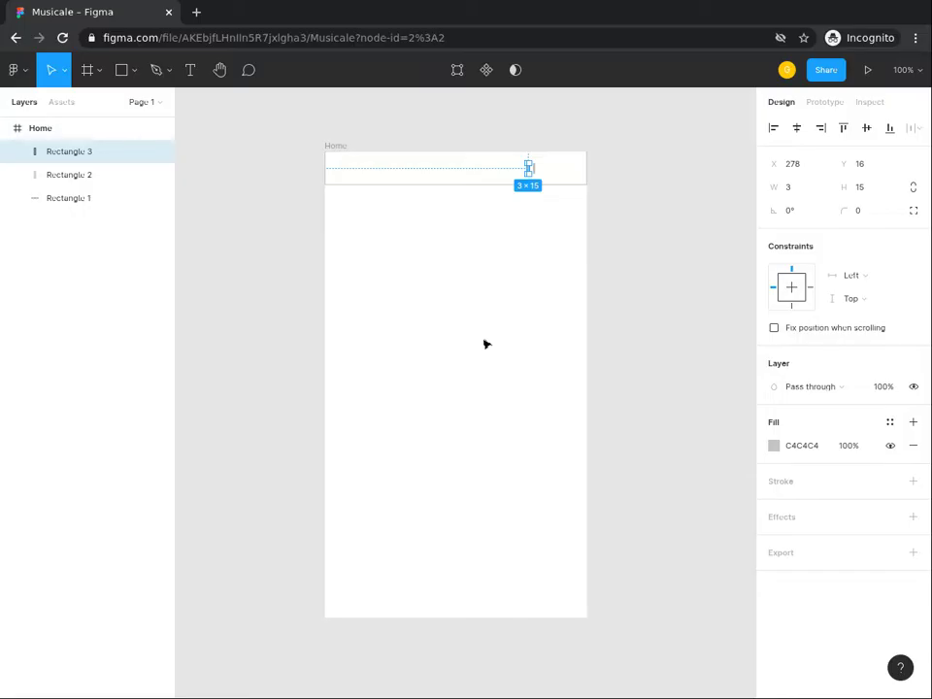
- Paste a third bar and nudge it left to X 271
{"action": "key", "text": "ctrl+v"}
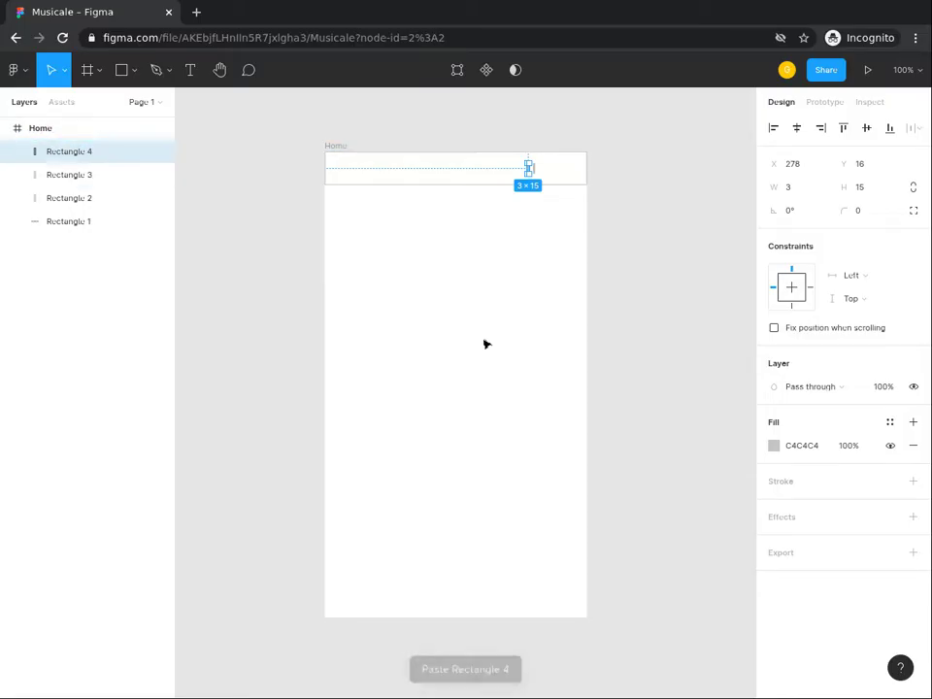
{"action": "key", "text": "Left"}
{"action": "key", "text": "Left"}
{"action": "key", "text": "Left"}
{"action": "key", "text": "Left"}
{"action": "key", "text": "Left"}
{"action": "key", "text": "Left"}
{"action": "key", "text": "Left"}
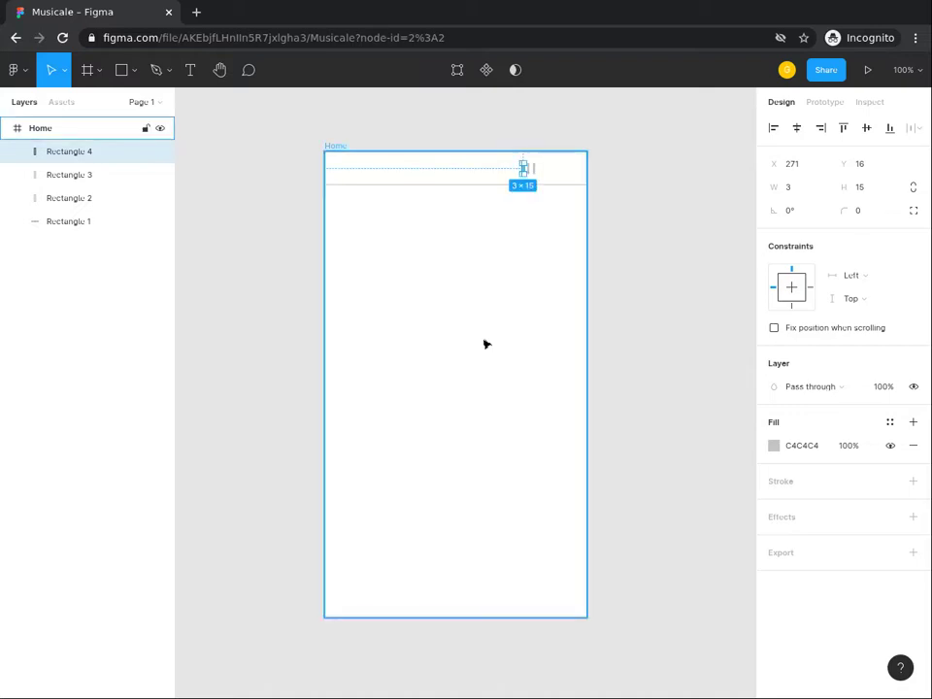
- Paste a fourth bar and nudge it left to X 265
{"action": "key", "text": "ctrl+v"}
{"action": "key", "text": "Left"}
{"action": "key", "text": "Left"}
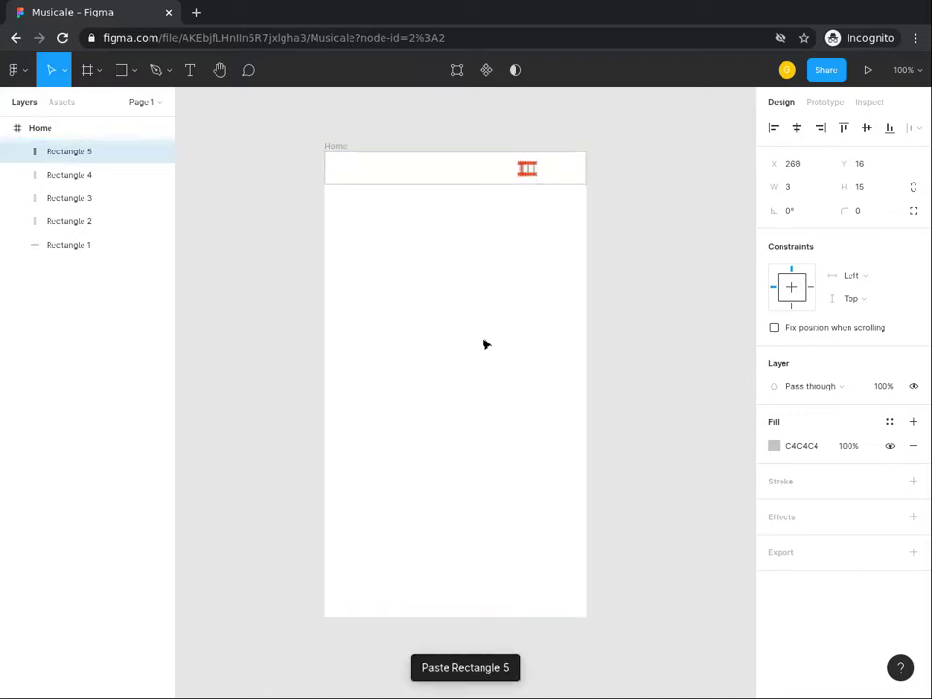
{"action": "key", "text": "Left"}
{"action": "key", "text": "Left"}
{"action": "key", "text": "Left"}
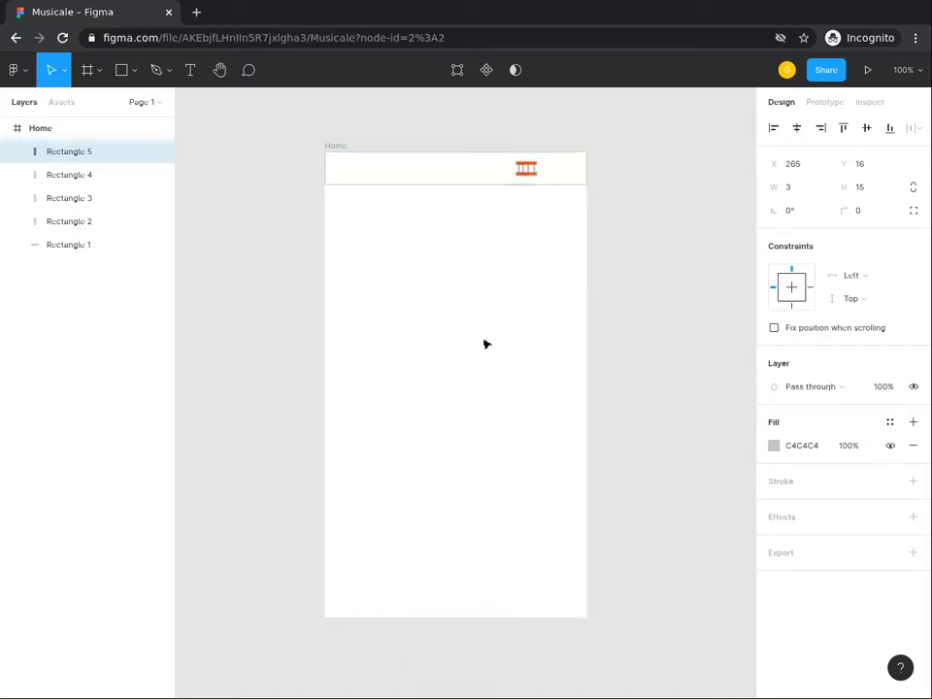
- Paste a fifth bar and nudge it left to X 259
{"action": "key", "text": "ctrl+v"}
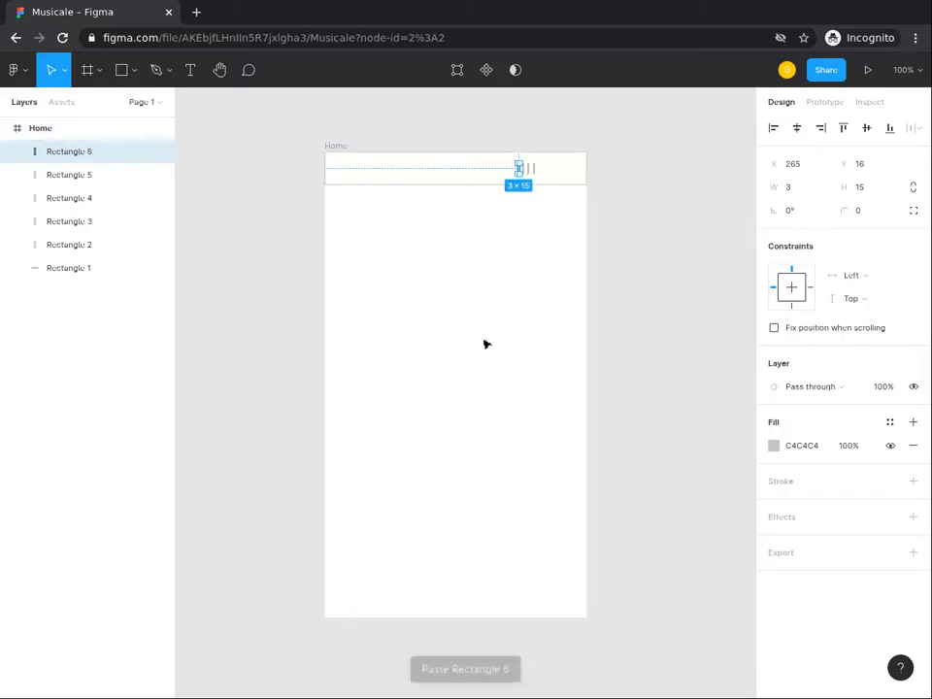
{"action": "key", "text": "Left"}
{"action": "key", "text": "Left"}
{"action": "key", "text": "Left"}
{"action": "key", "text": "Left"}
{"action": "key", "text": "Left"}
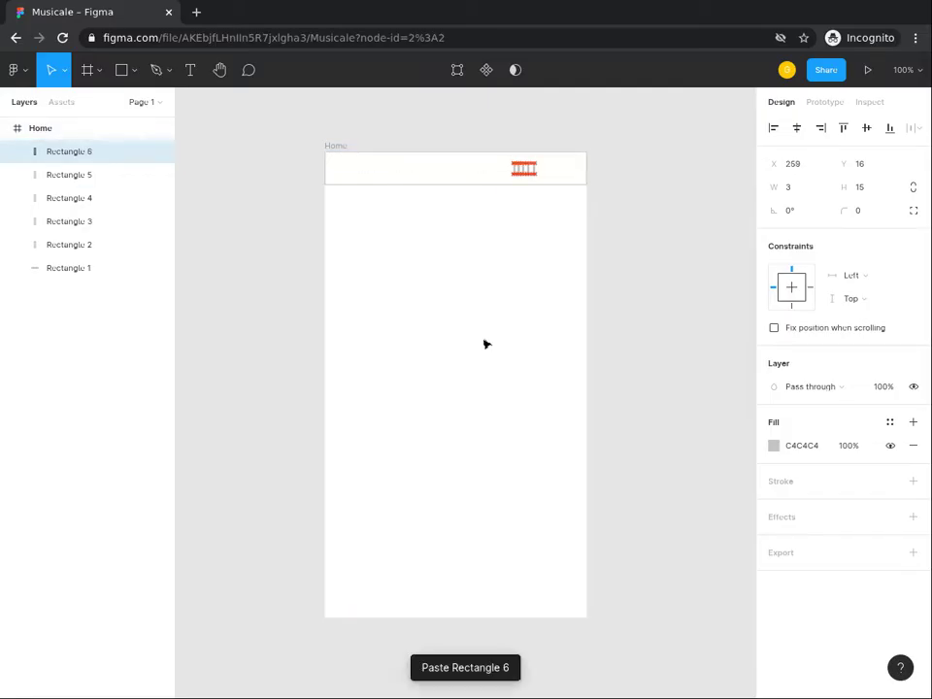
{"action": "key", "text": "Left"}
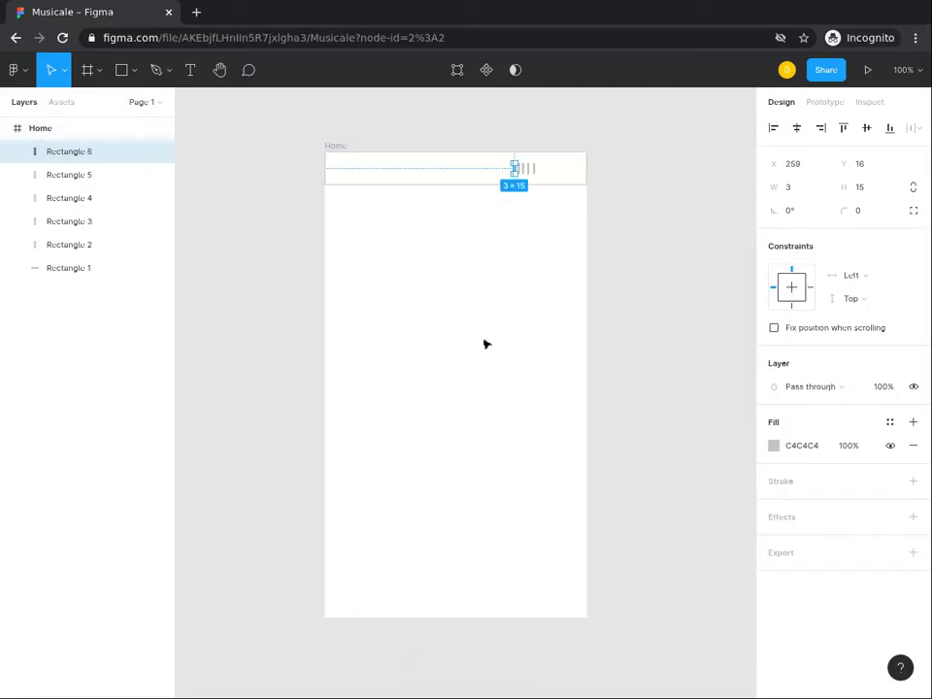
- Set the height of the second bar from the right to 13
{"action": "left_click", "coordinate": [527, 168]}
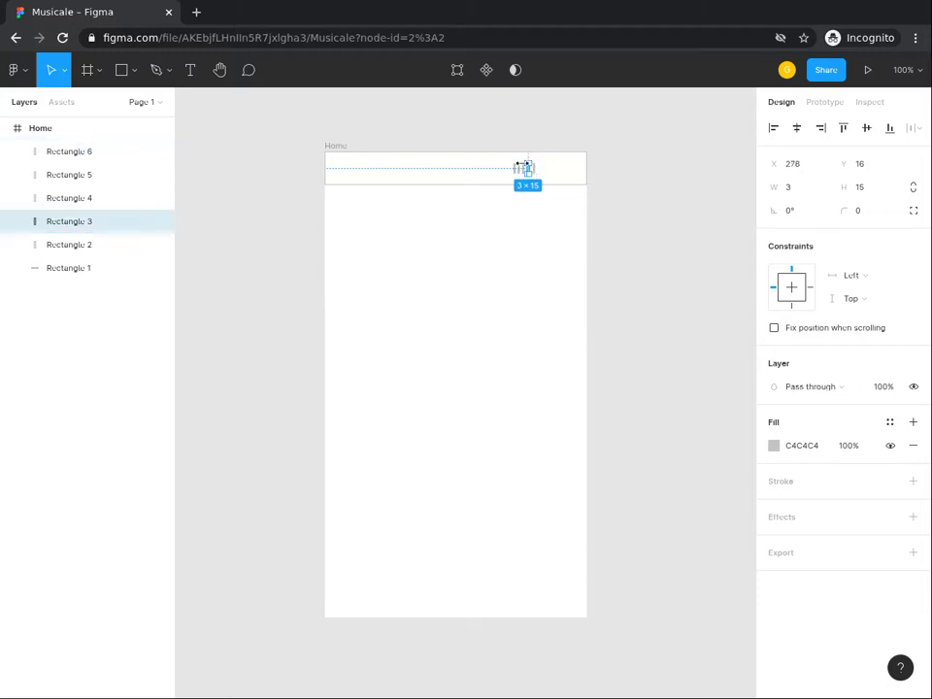
{"action": "left_click", "coordinate": [860, 187]}
{"action": "type", "text": "13"}
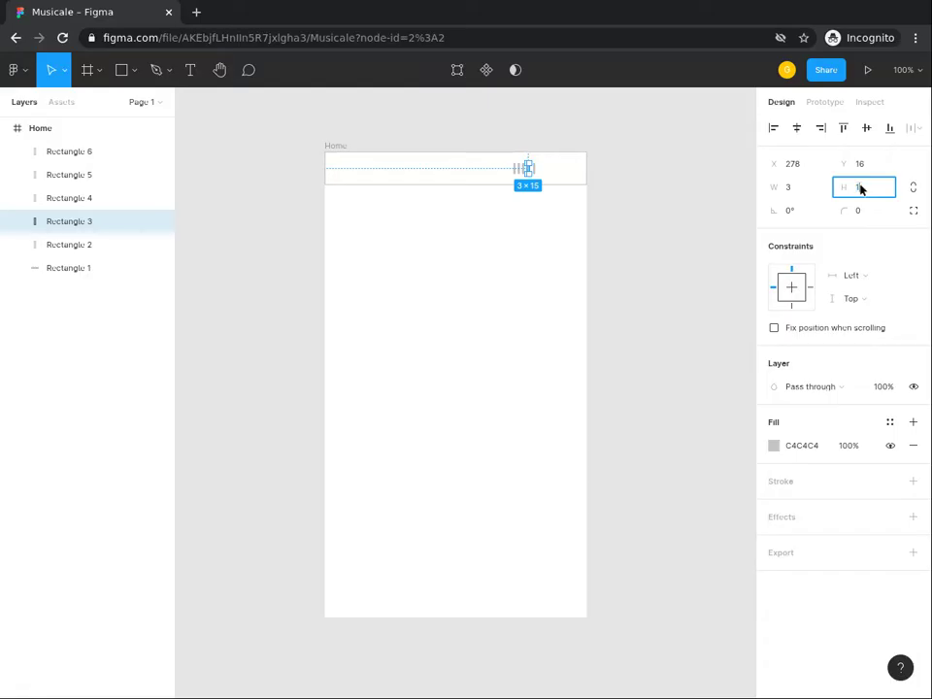
{"action": "key", "text": "Return"}
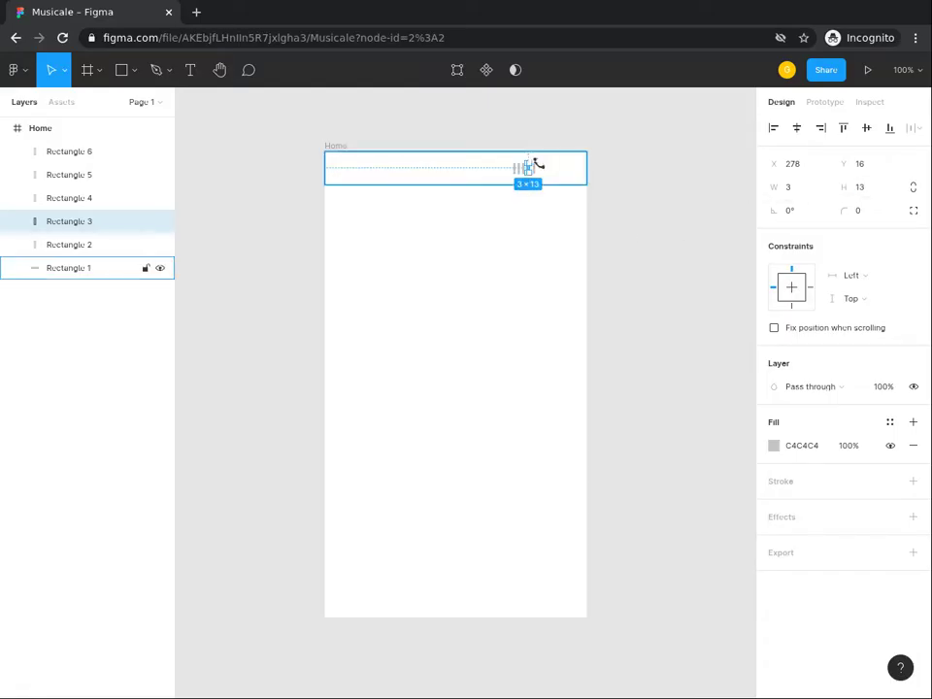
{"action": "left_click", "coordinate": [565, 179]}
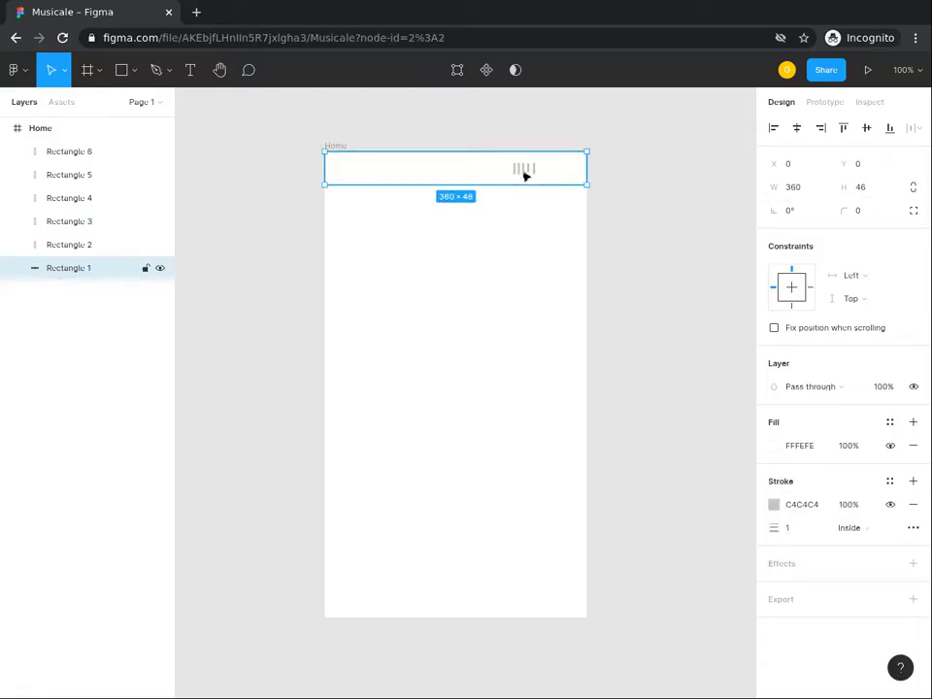
{"action": "left_click", "coordinate": [499, 270]}
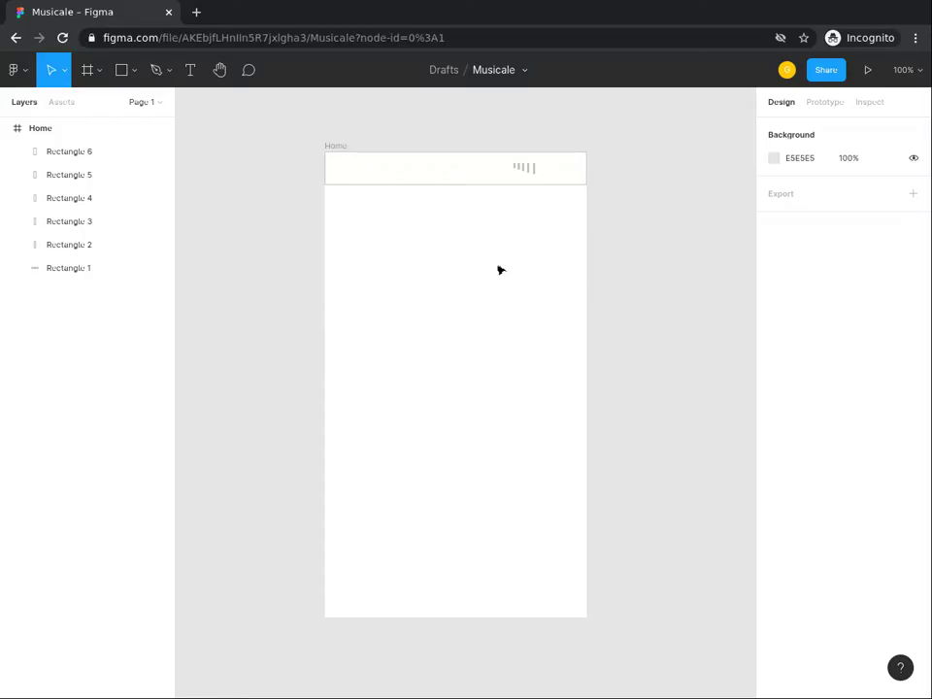
- Select the five signal bars without the header rectangle and align them along their bottom edges
{"action": "left_click_drag", "start_coordinate": [553, 233], "coordinate": [485, 177]}
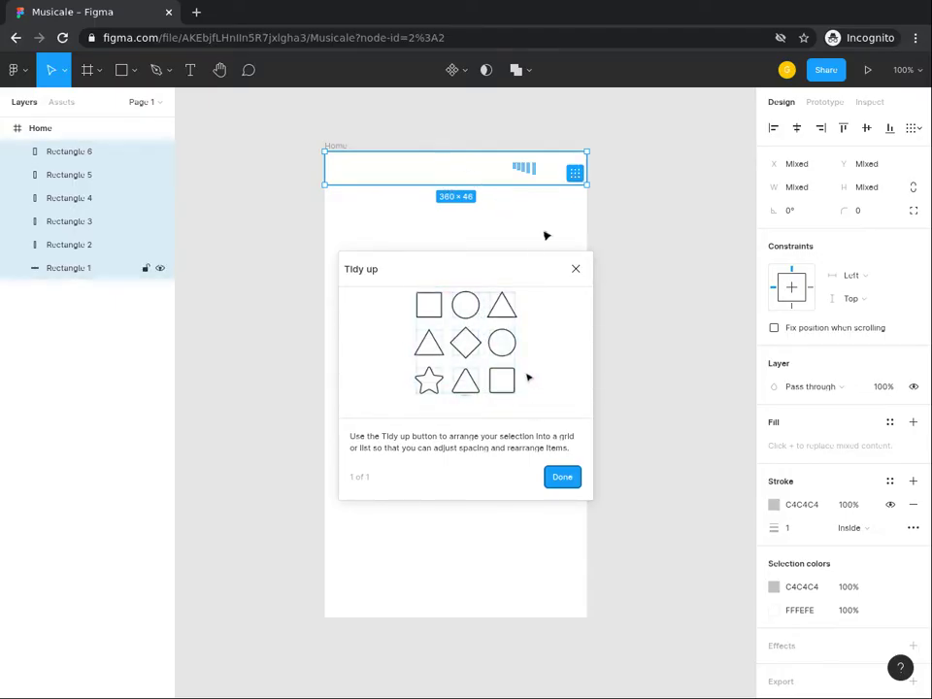
{"action": "left_click", "coordinate": [559, 177], "text": "shift"}
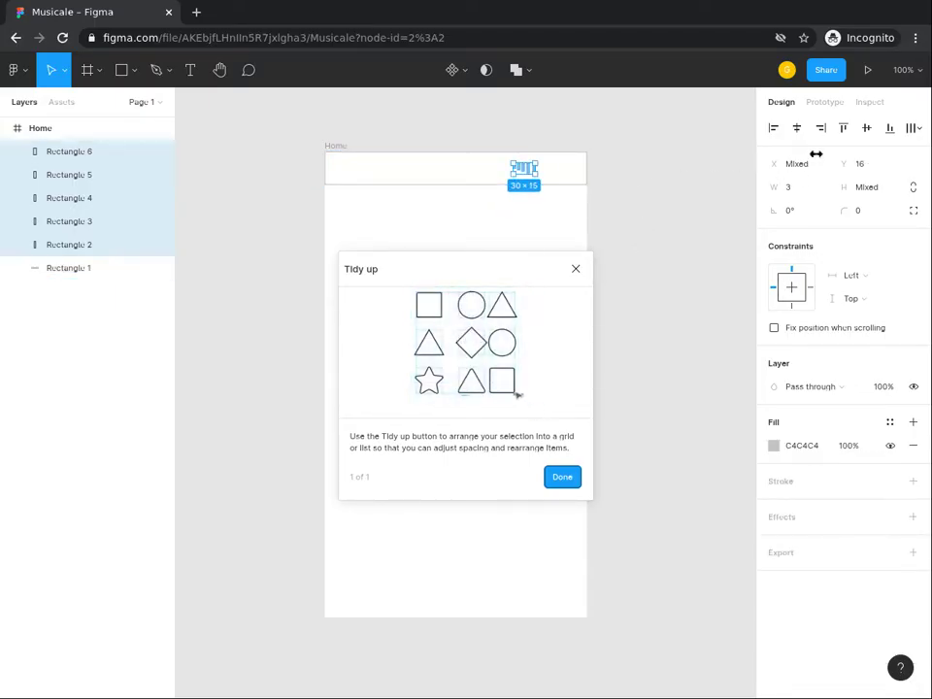
{"action": "left_click", "coordinate": [890, 130]}
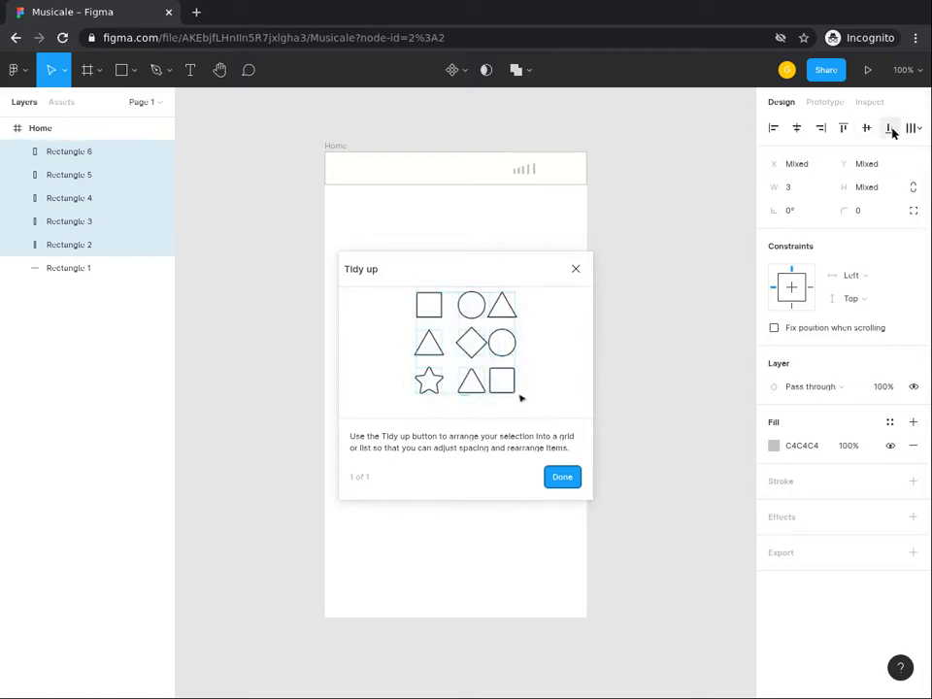
{"action": "left_click", "coordinate": [533, 200]}
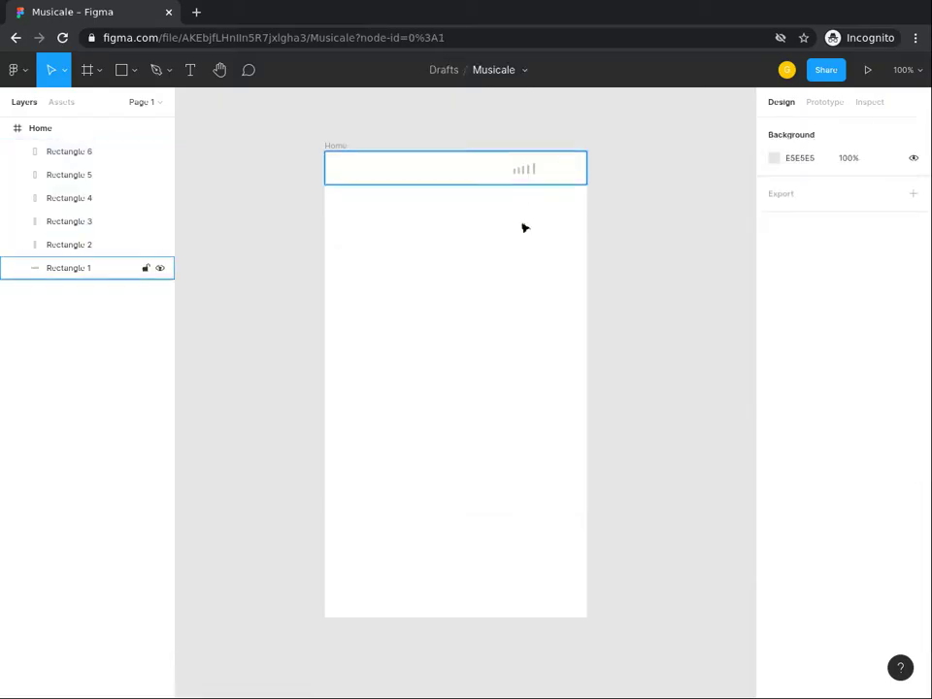
- Nudge the rightmost signal bar left to X 281 to bring it closer to the other bars
{"action": "left_click", "coordinate": [525, 167]}
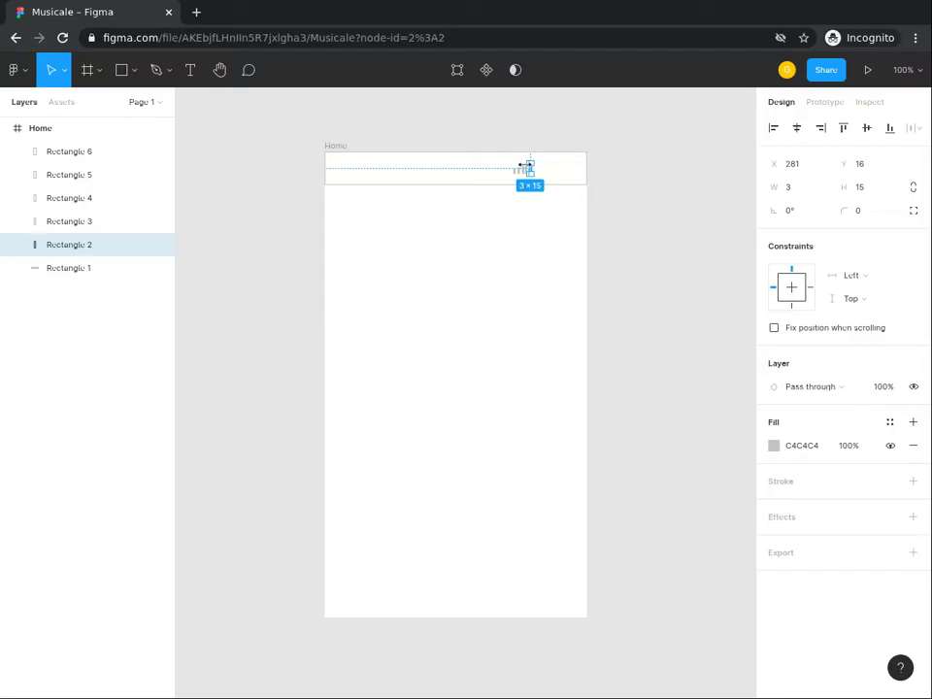
{"action": "left_click", "coordinate": [528, 244]}
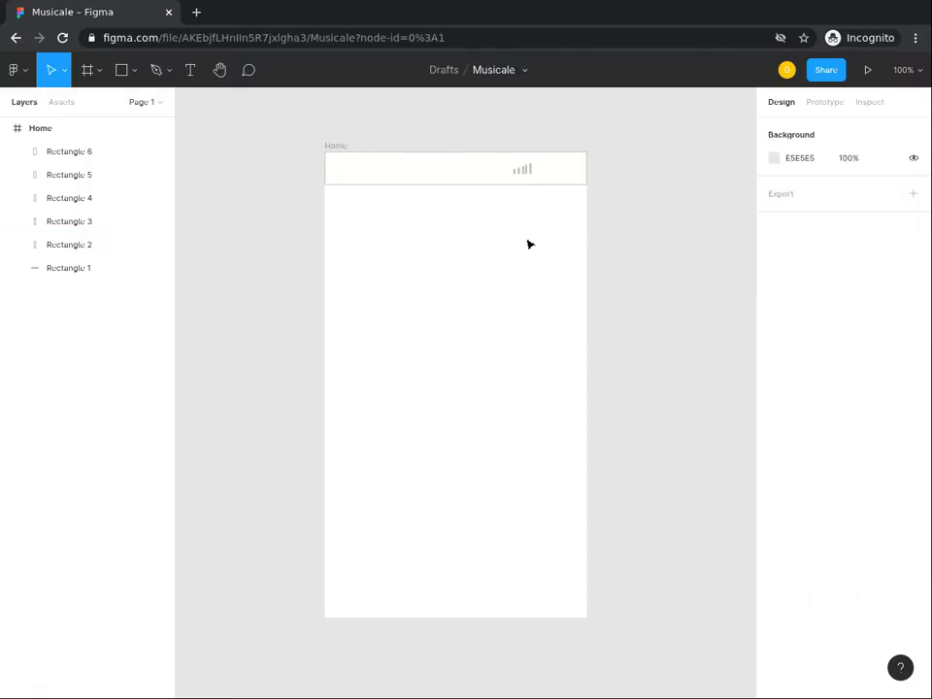
- Distribute the horizontal spacing of the five signal bars, leaving out the header rectangle, and group the bars
{"action": "left_click_drag", "start_coordinate": [530, 233], "coordinate": [497, 157]}
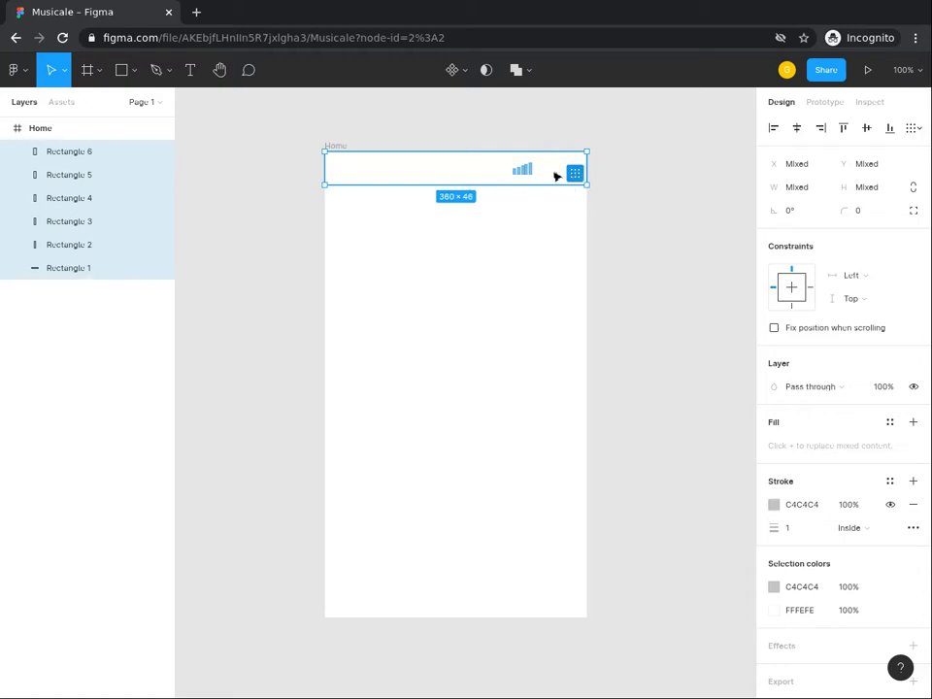
{"action": "left_click", "coordinate": [465, 171], "text": "shift"}
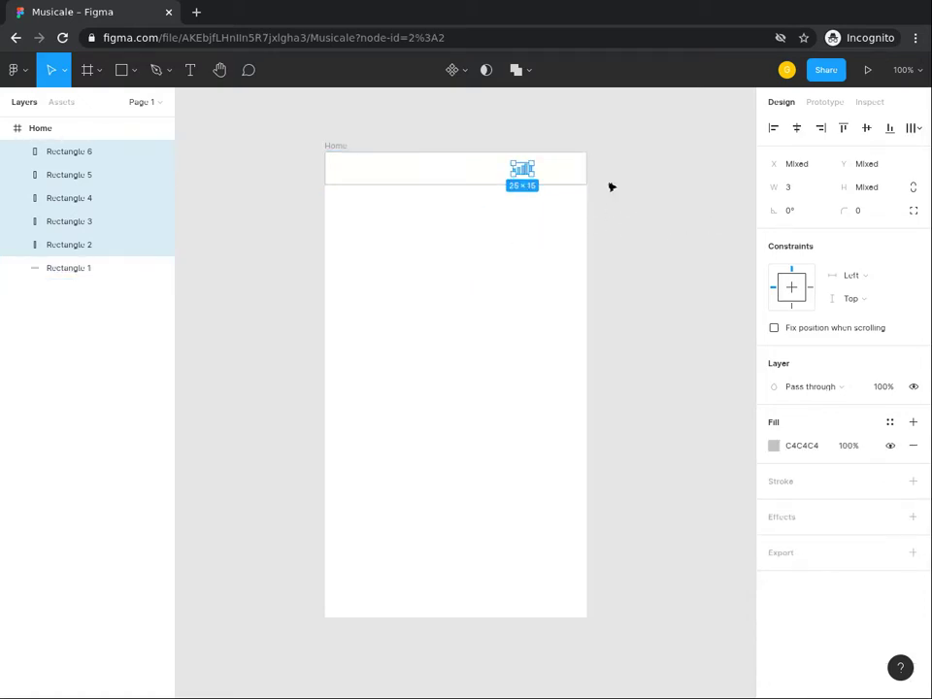
{"action": "left_click", "coordinate": [912, 128]}
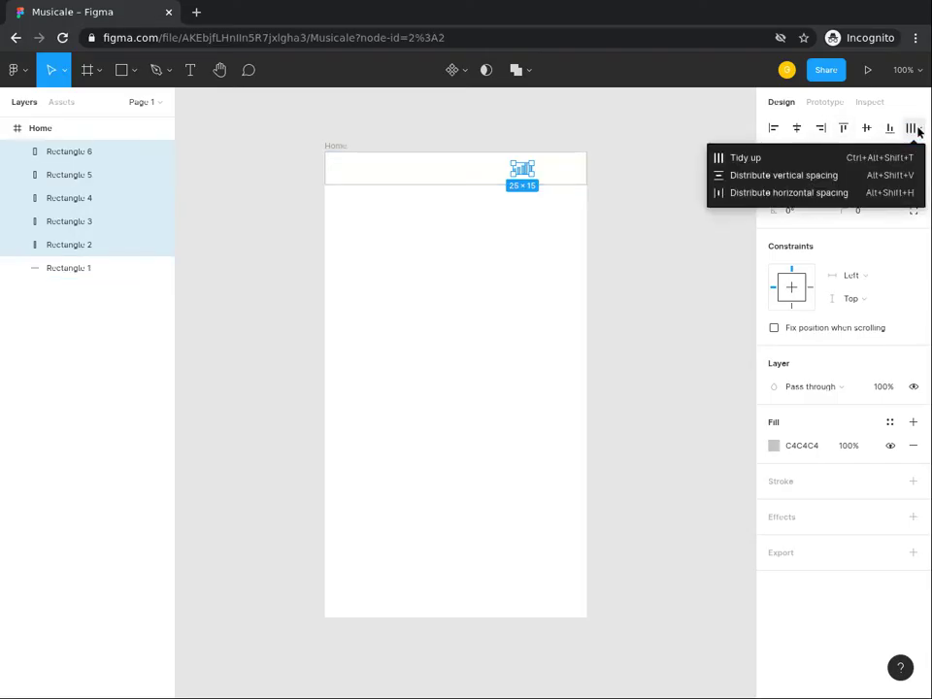
{"action": "left_click", "coordinate": [785, 193]}
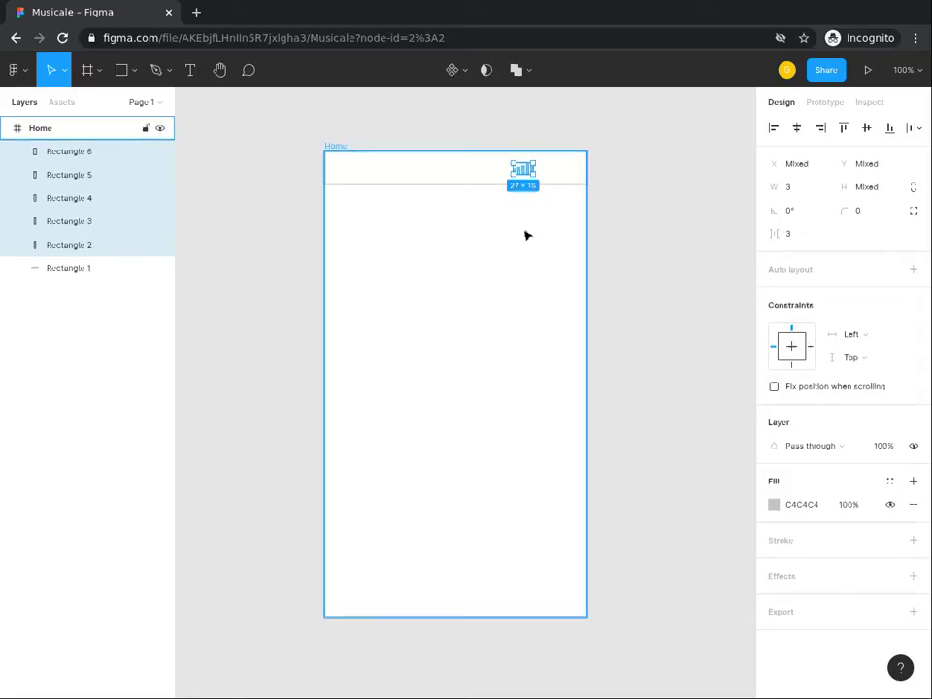
{"action": "key", "text": "ctrl+g"}
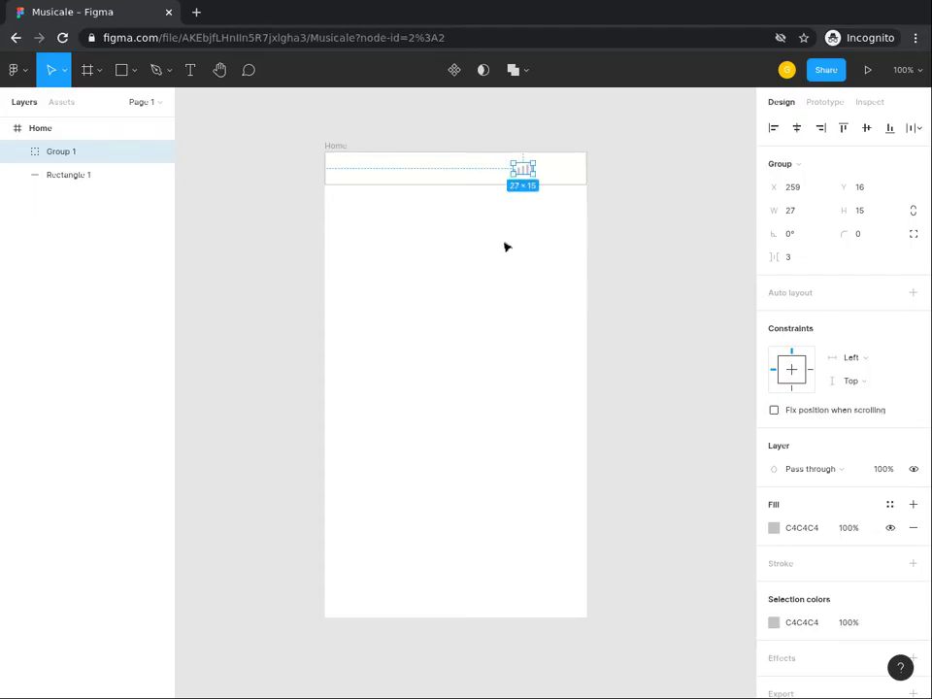
{"action": "left_click", "coordinate": [505, 246]}
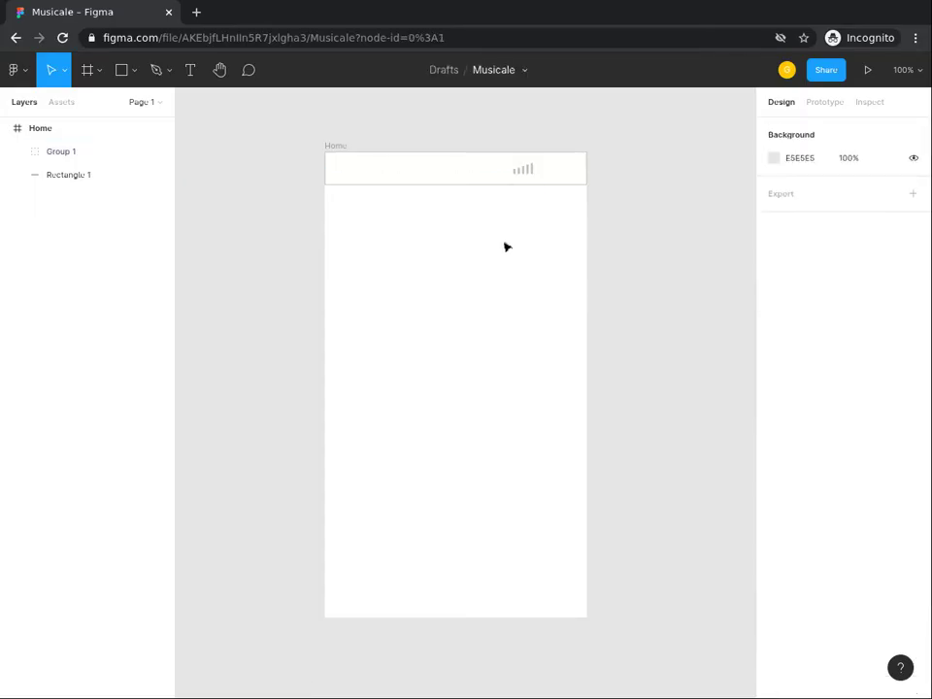